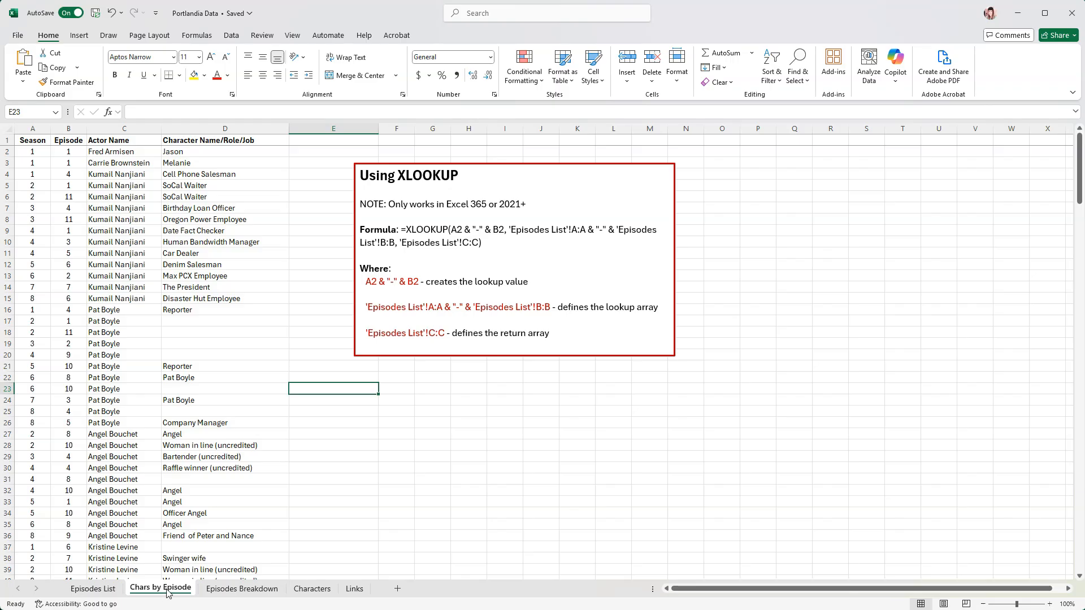
Insert a blank column before Actor Name on the Chars by Episode sheet and widen it to fit episode titles.
click(96, 590)
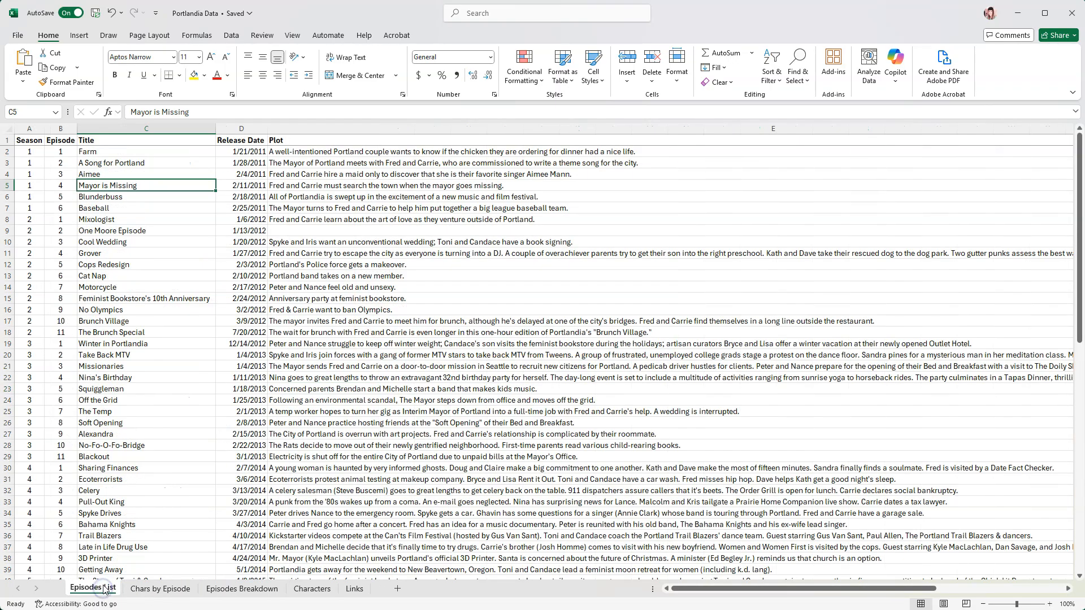
click(102, 142)
click(151, 591)
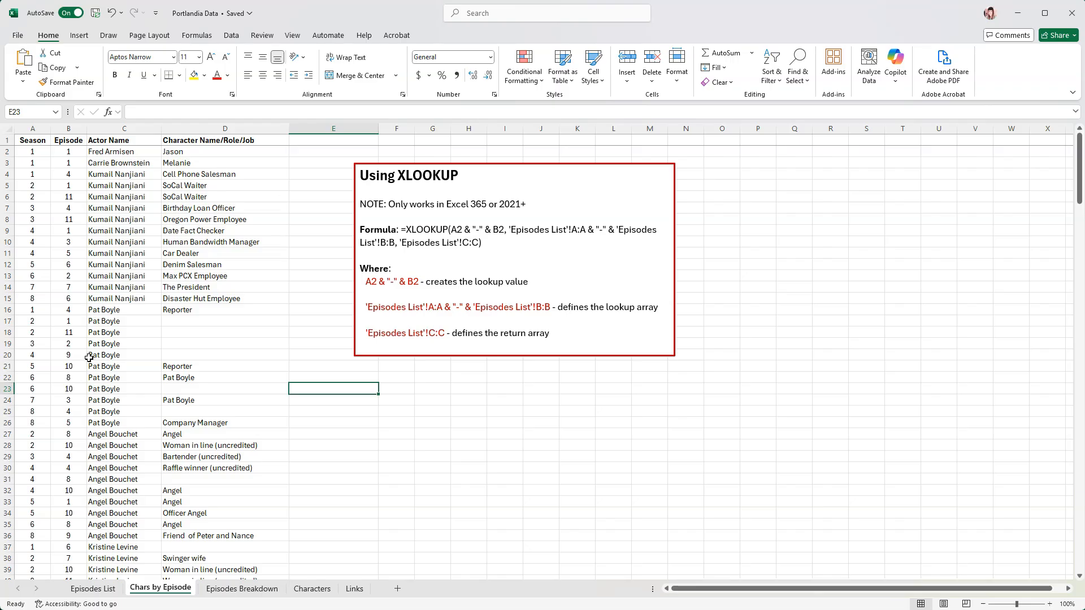
click(123, 127)
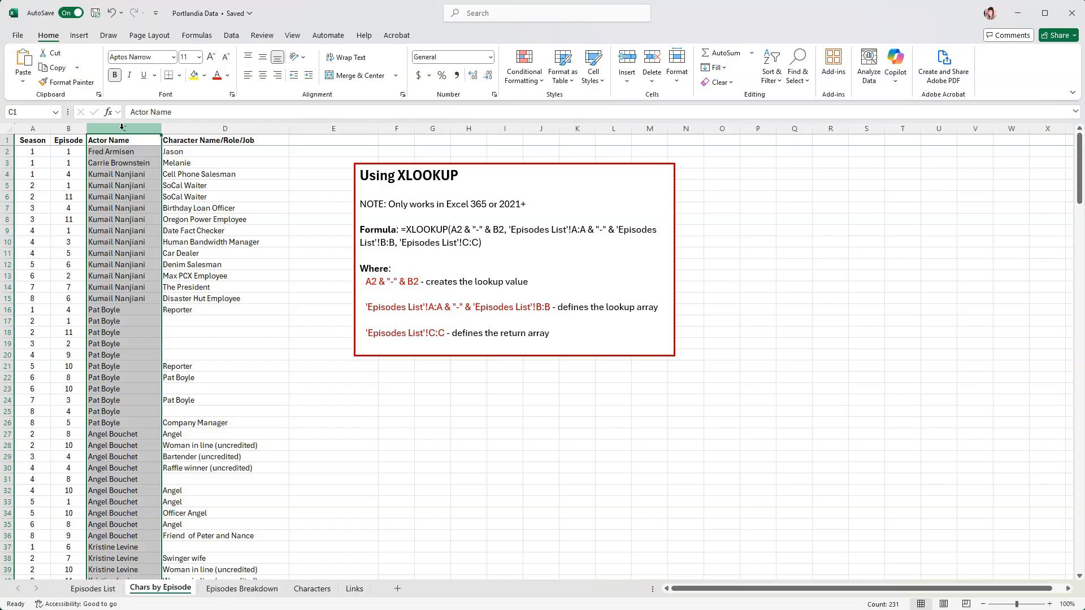
right_click(122, 126)
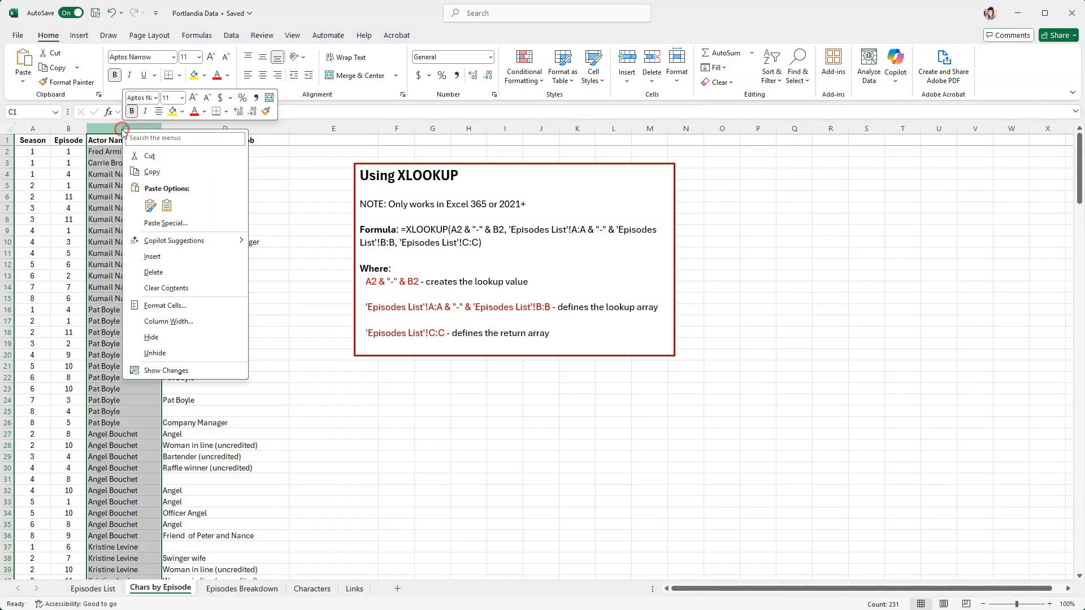
click(146, 257)
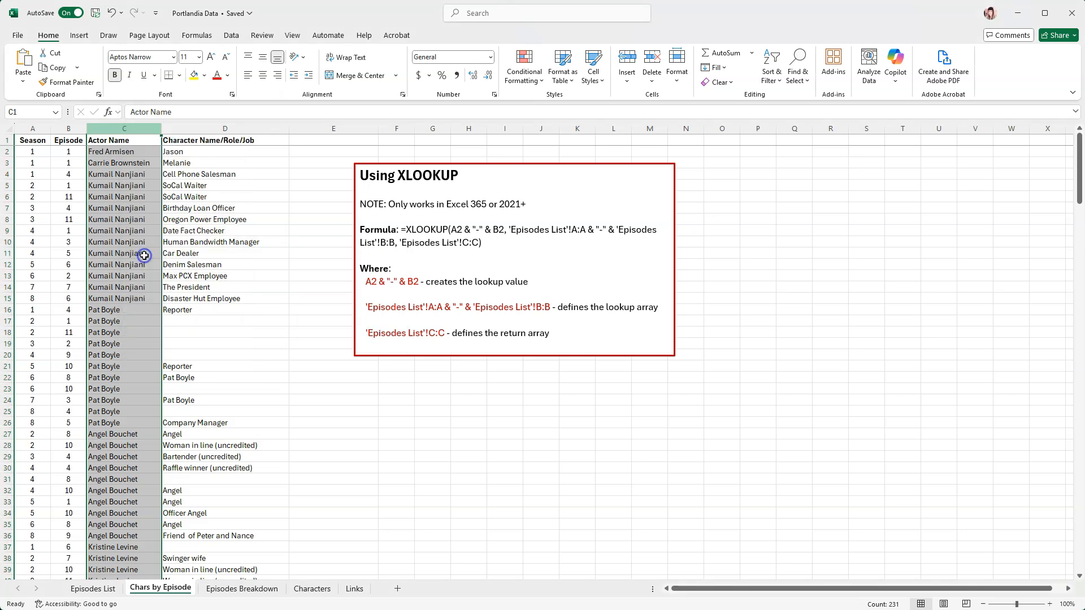
drag(122, 130, 237, 130)
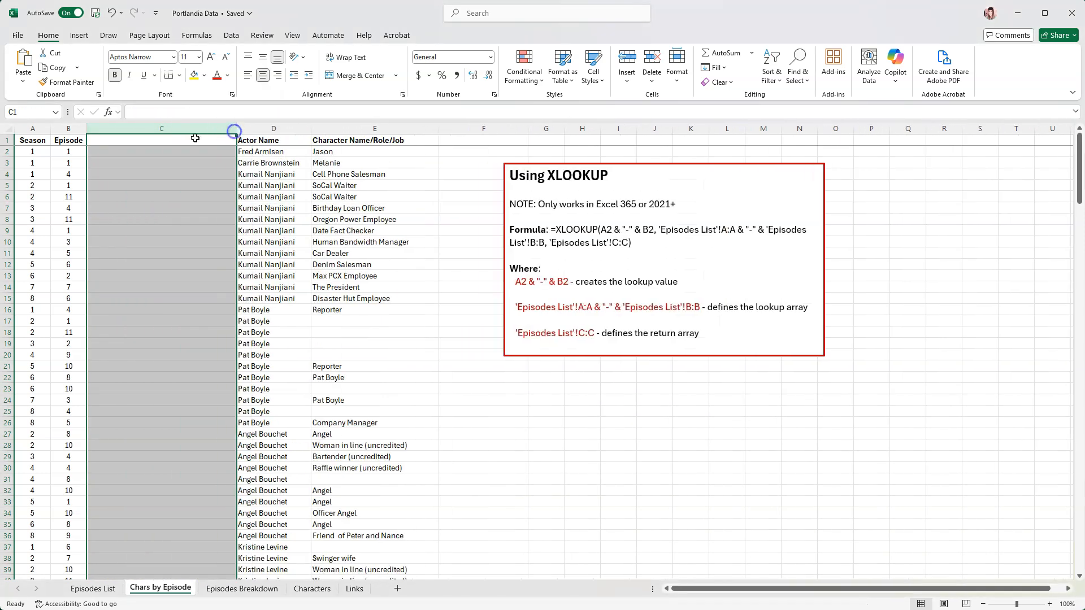
Enter the header "Title" in cell C1 of the new column.
click(154, 141)
double_click(155, 140)
text(Title)
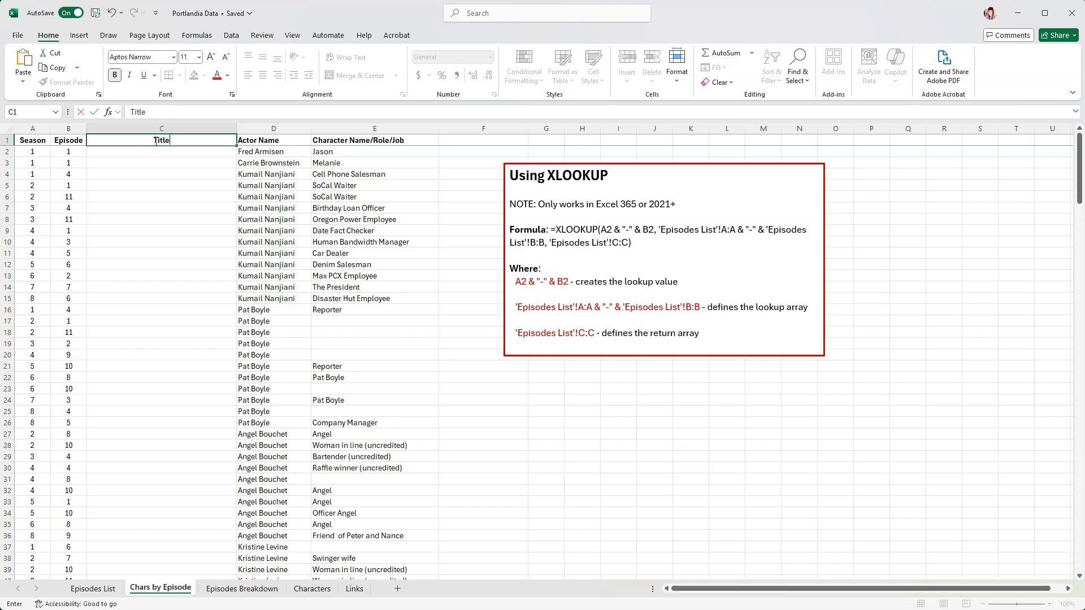
key(Return)
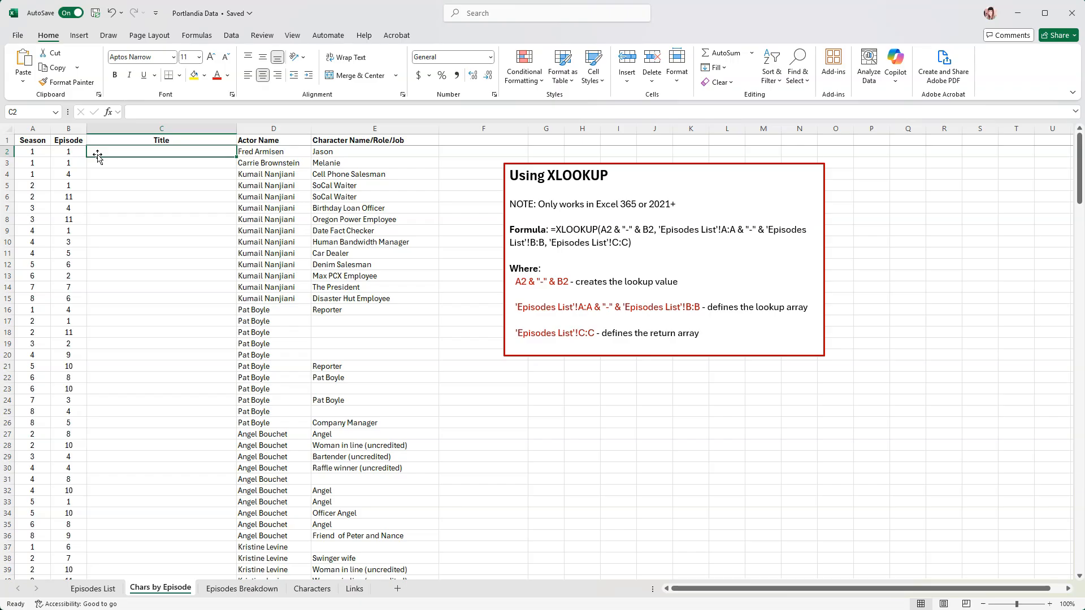
Check the Title column on the Episodes List sheet, and insert the XLOOKUP function in cell C2 of Chars by Episode.
click(93, 590)
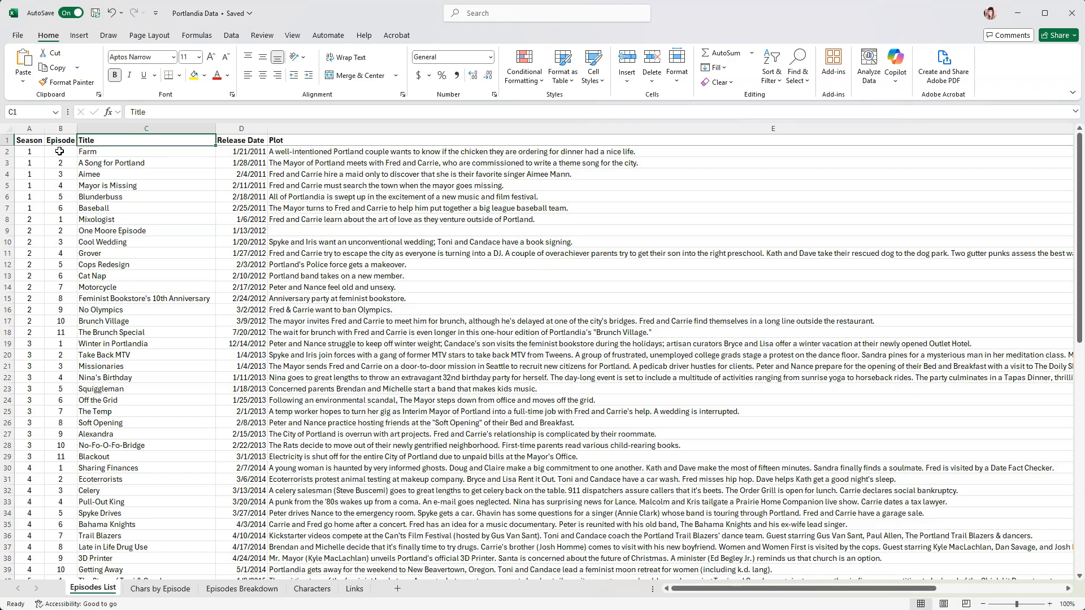
click(101, 126)
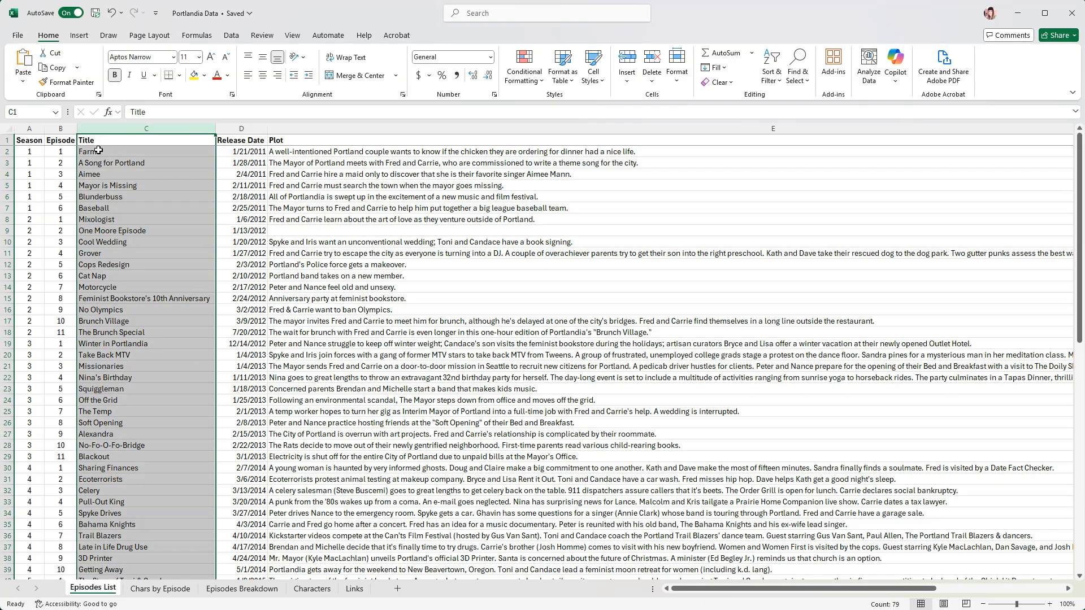
click(31, 150)
click(139, 589)
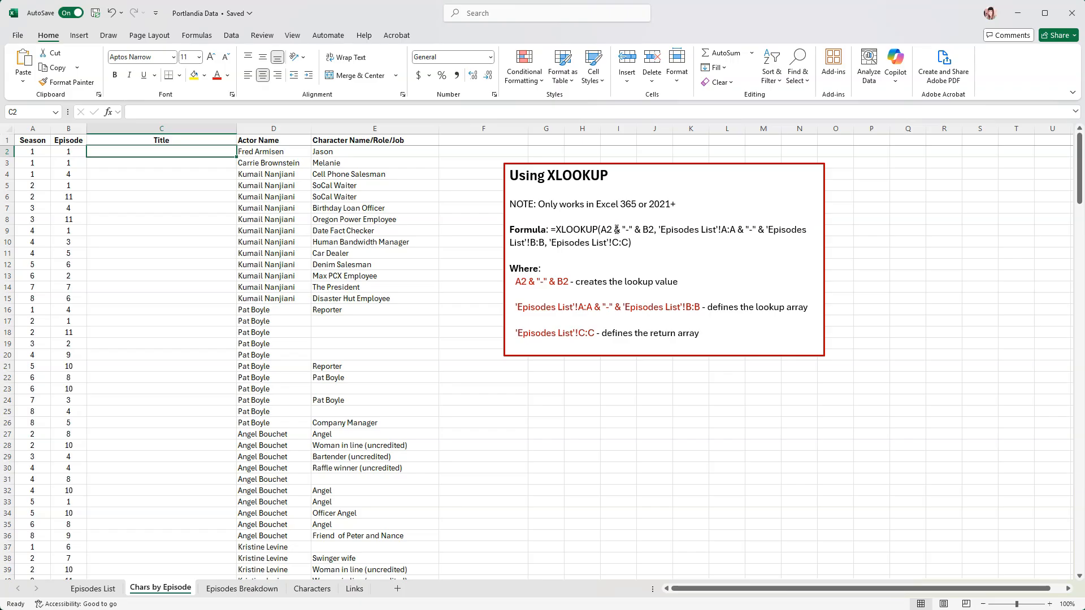
click(109, 113)
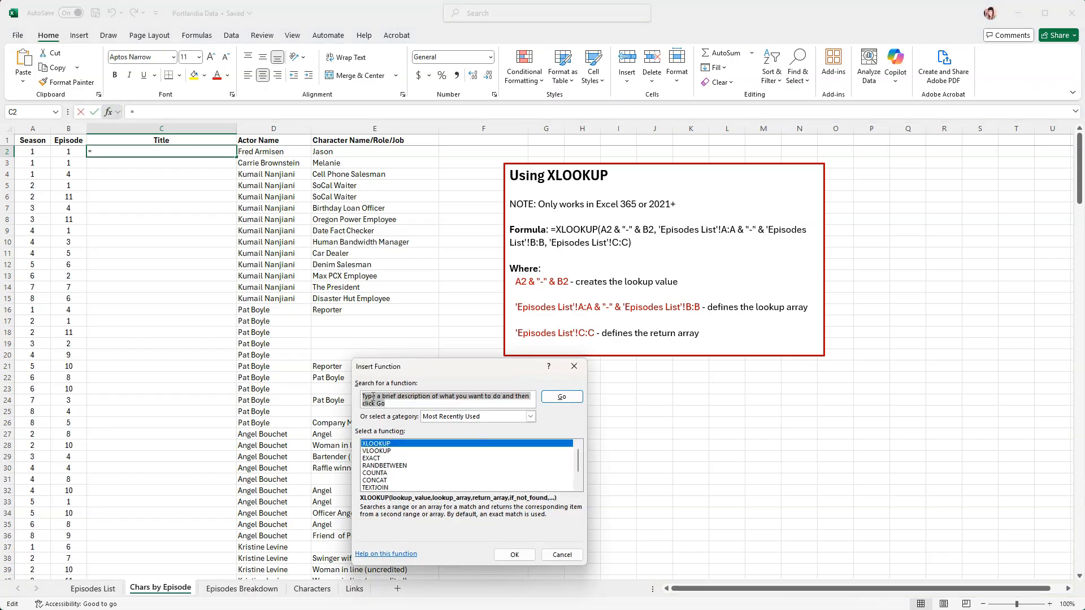
text(xlookup)
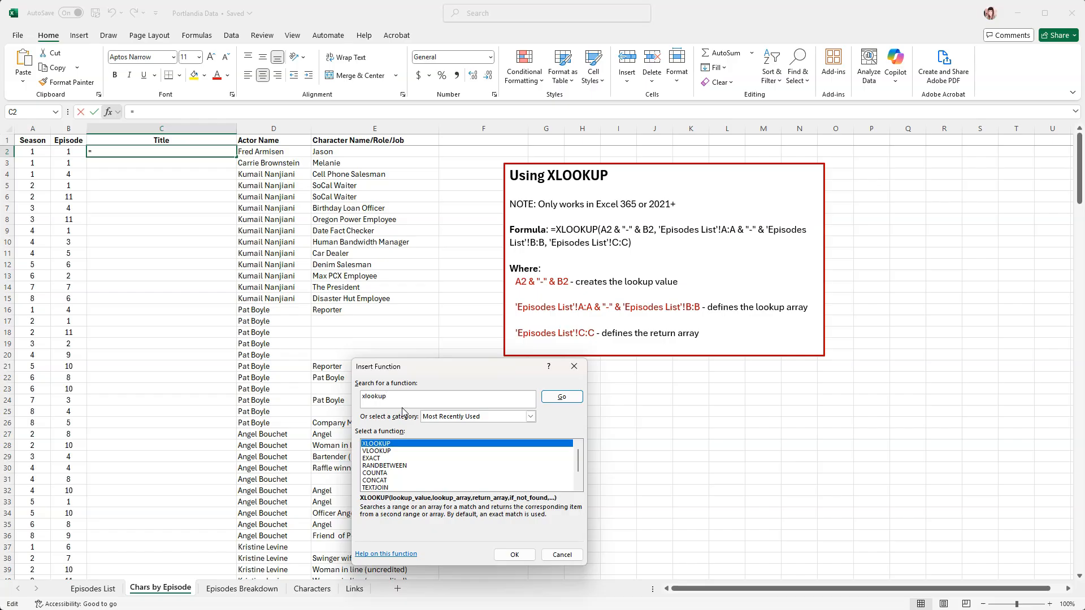
key(Return)
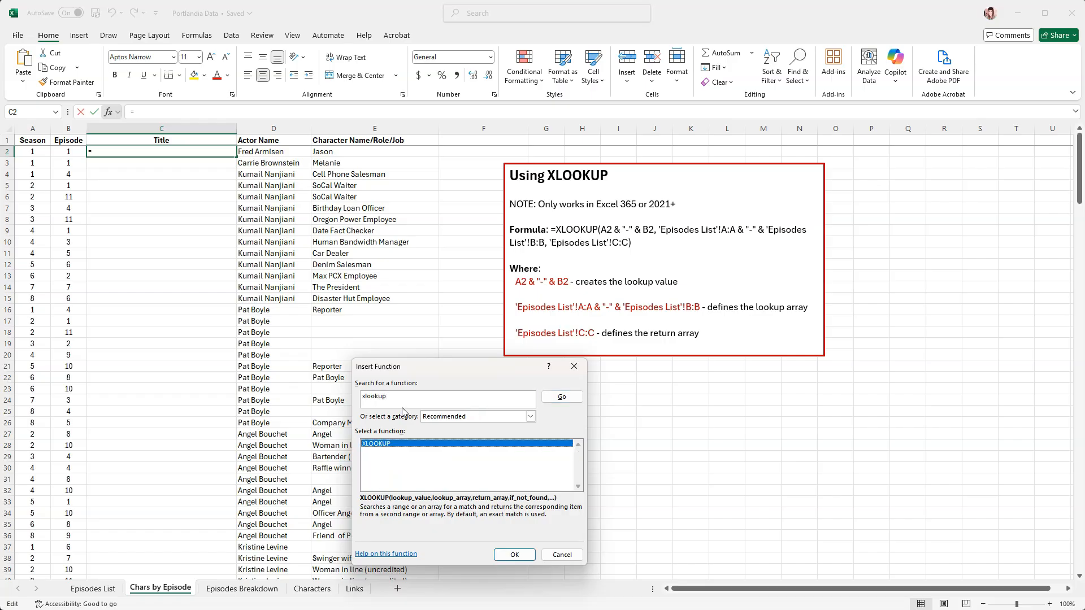
click(514, 554)
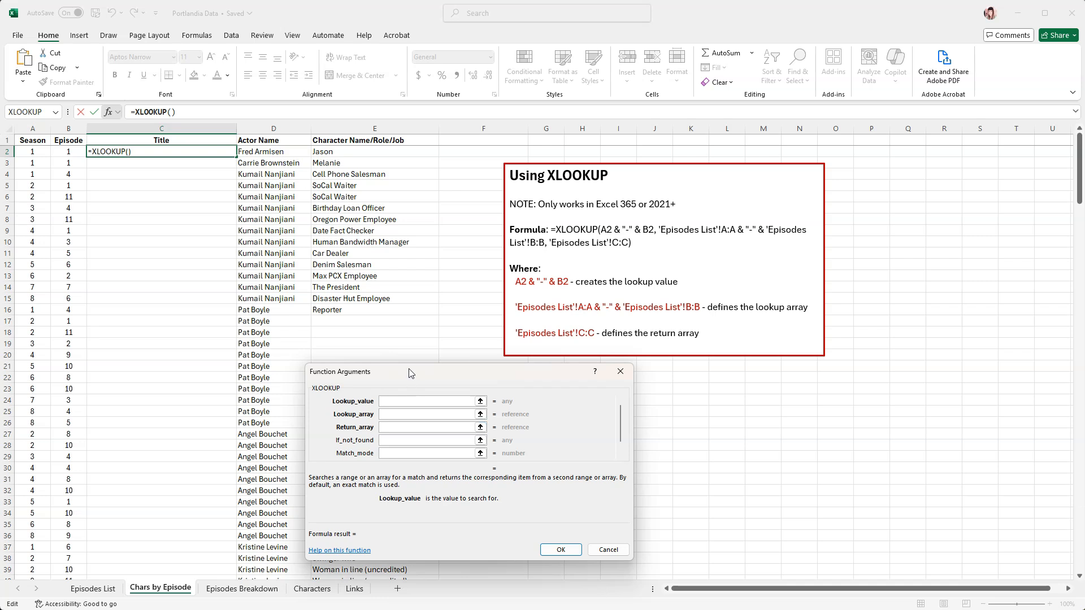
Set the XLOOKUP lookup value to A2 & "-" & B2, combining the season and episode.
drag(410, 373, 265, 258)
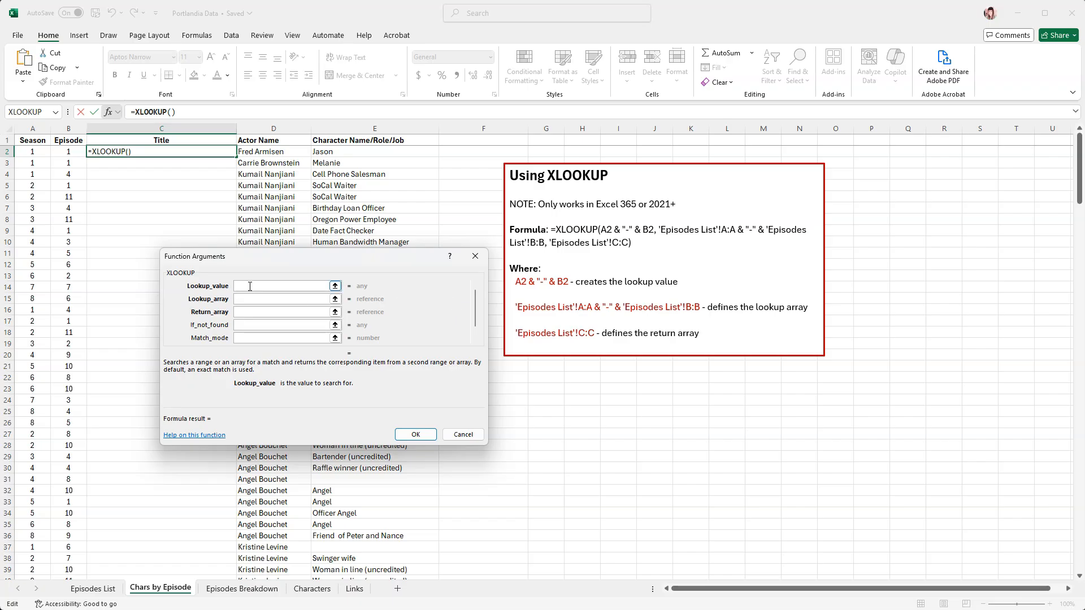
click(34, 151)
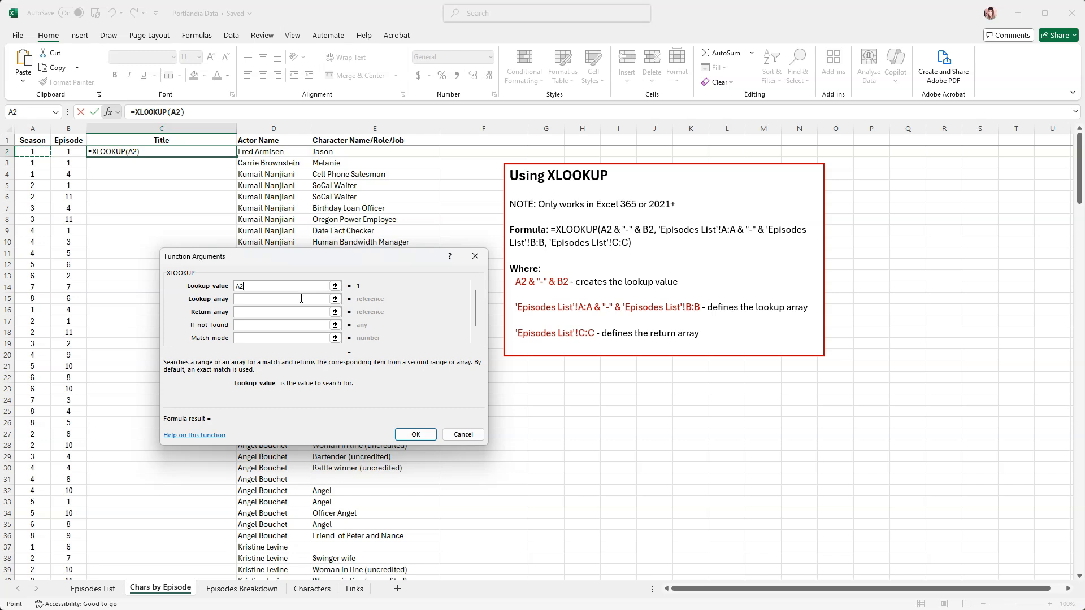
text(& "-")
text(&)
click(69, 152)
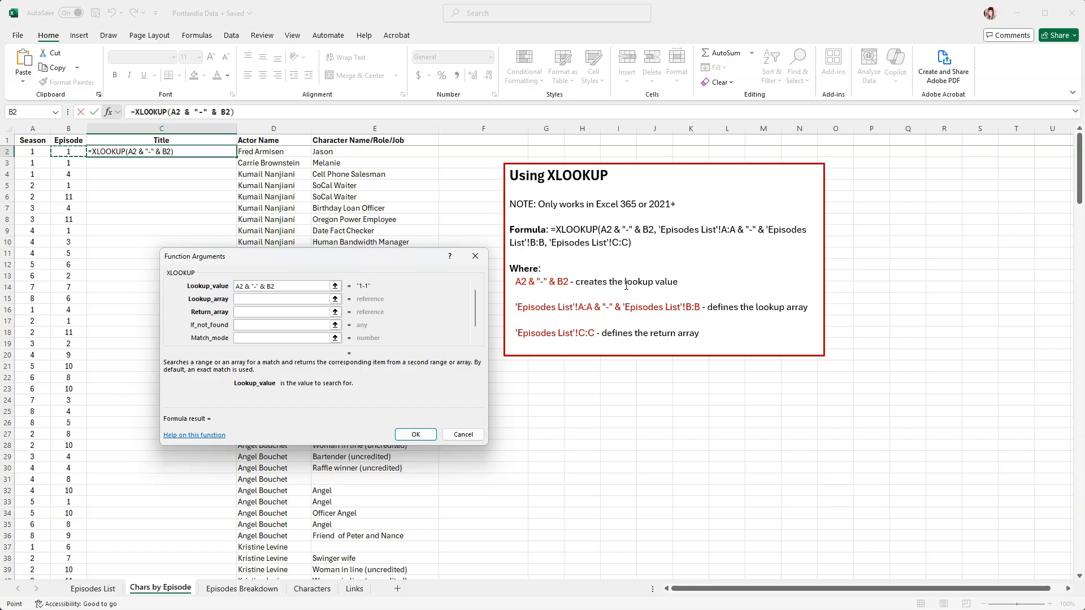
Set the lookup array to 'Episodes List'!A:A & "-" & 'Episodes List'!B:B.
click(258, 299)
click(258, 299)
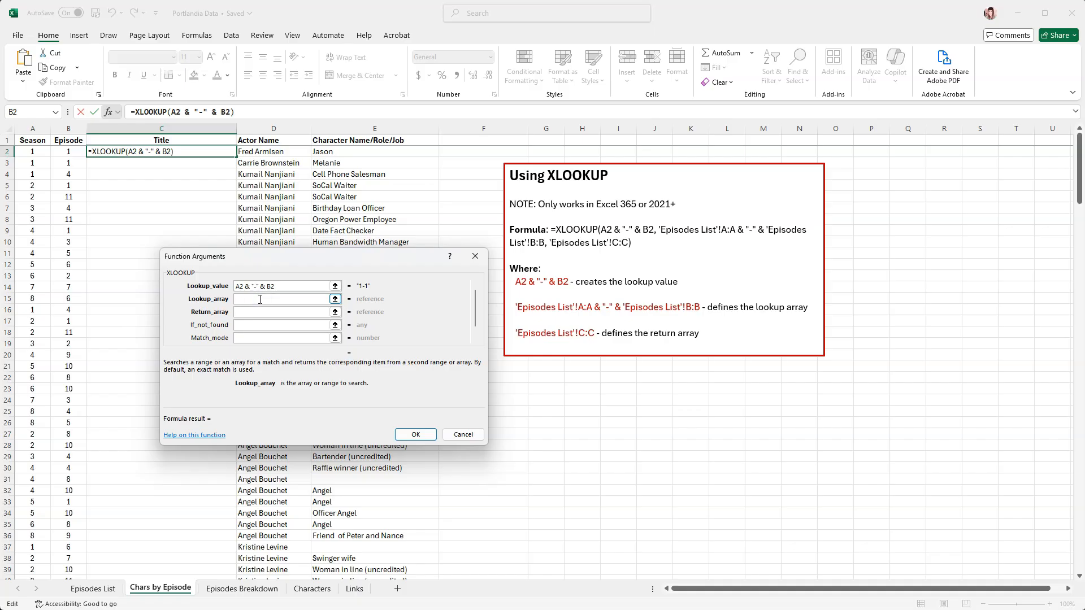
click(88, 592)
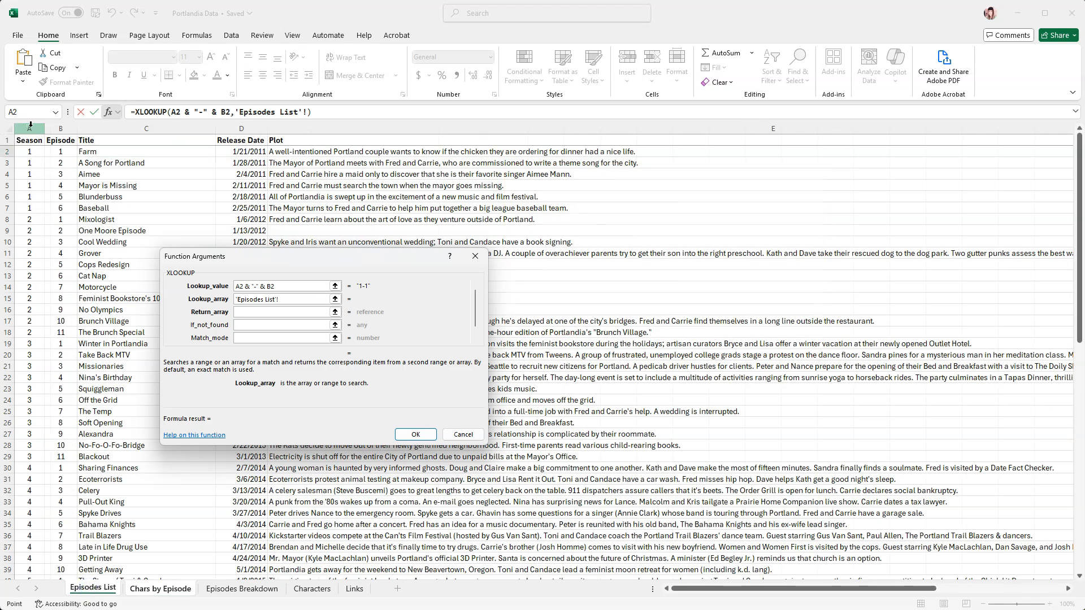
click(30, 124)
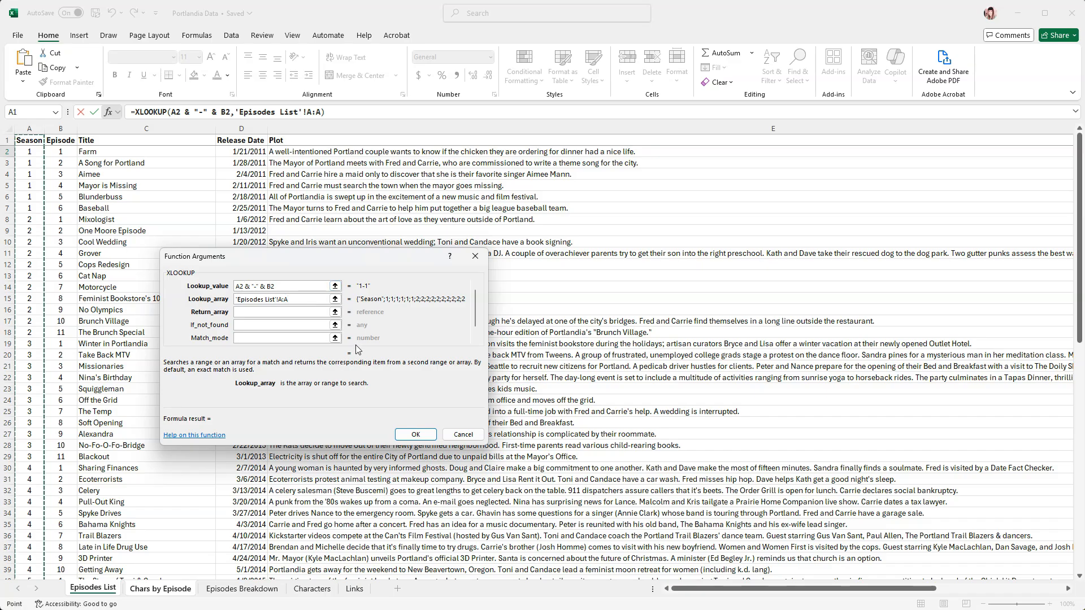
text(& )
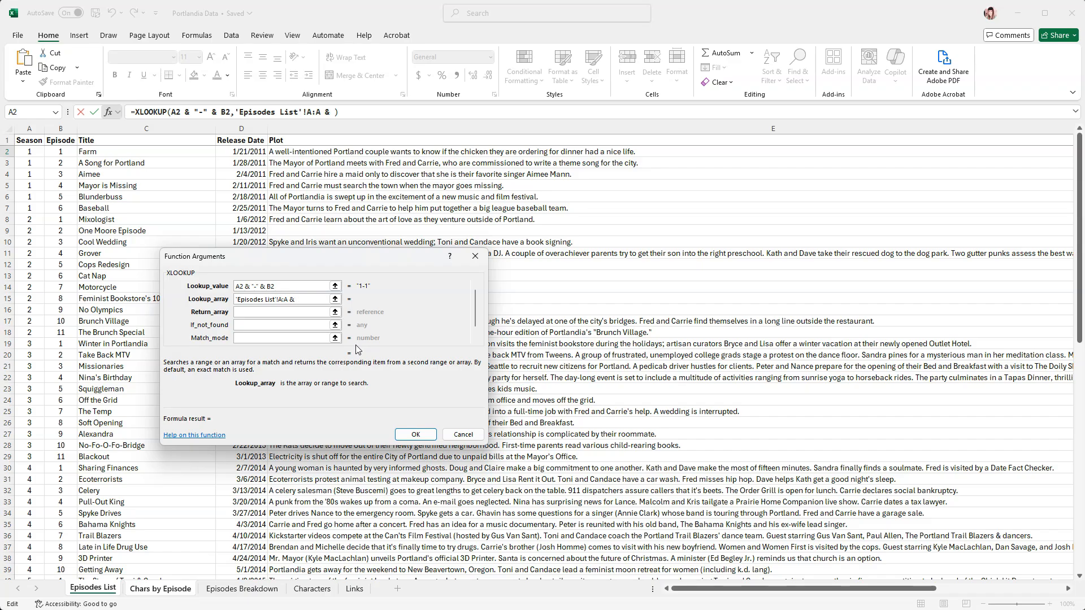
text("-" &)
click(59, 127)
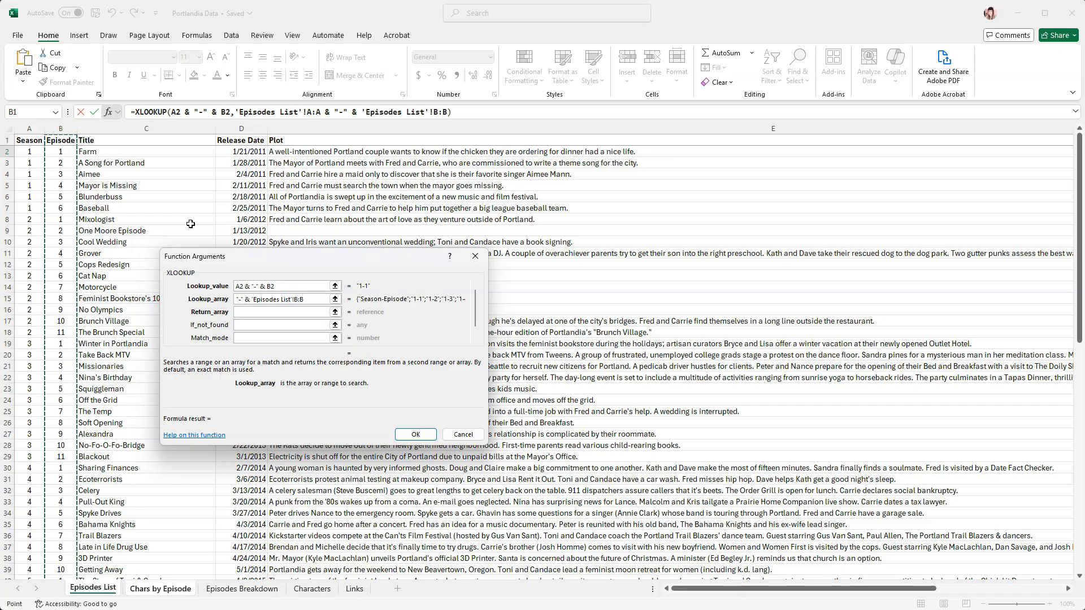
Set the return array to 'Episodes List'!C:C and apply the formula, leaving the optional arguments blank.
click(251, 312)
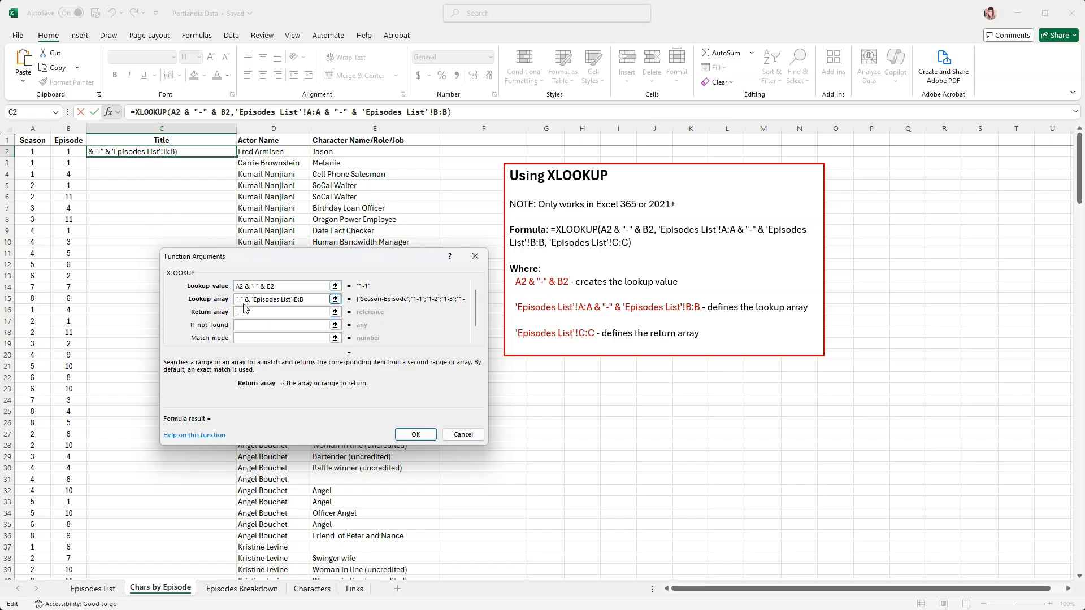
click(85, 591)
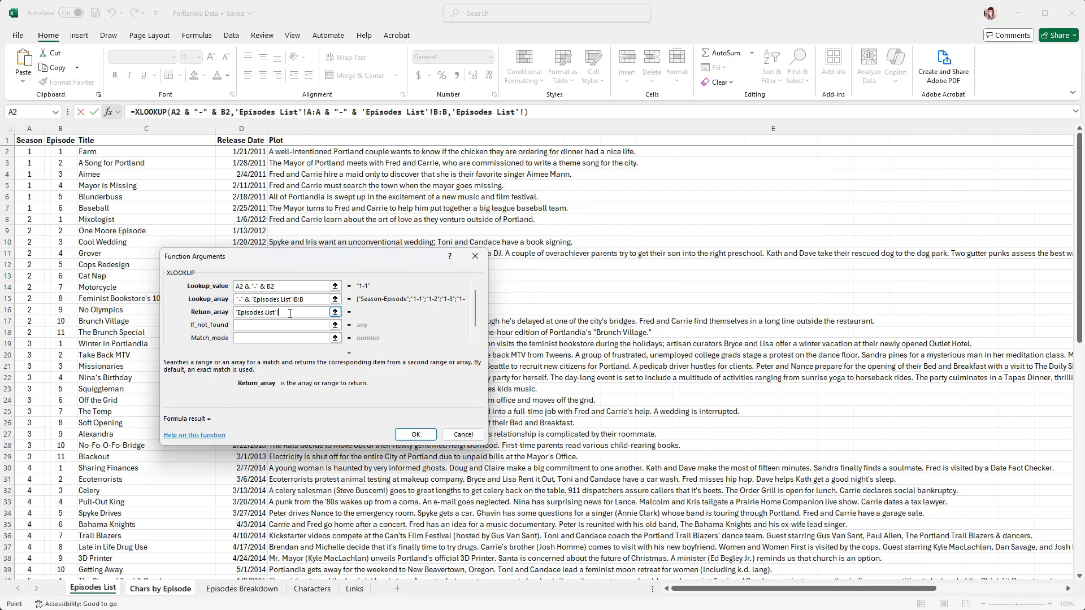
click(130, 128)
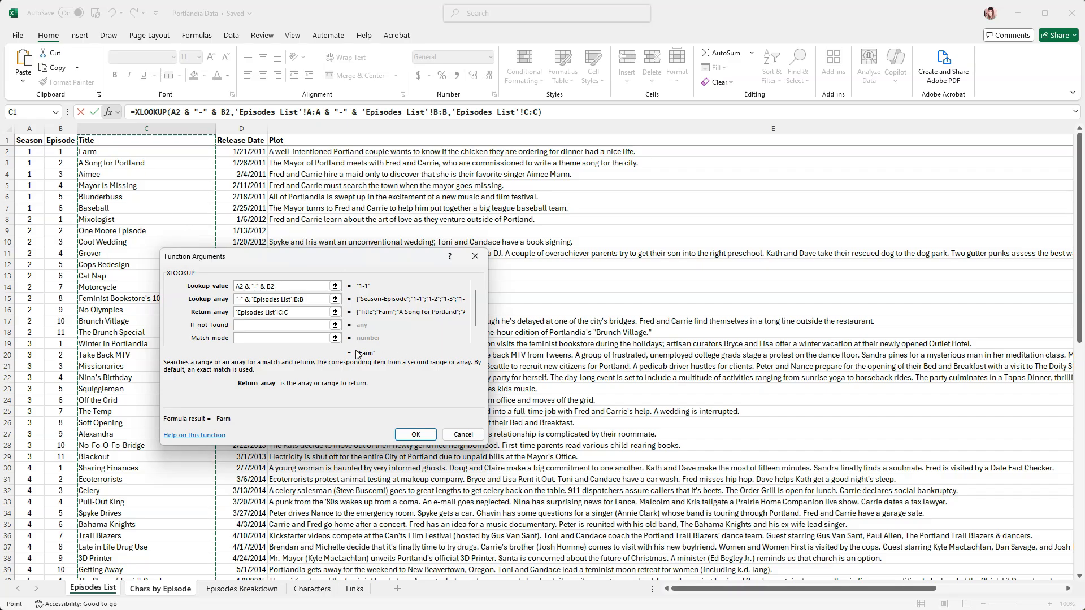
click(317, 325)
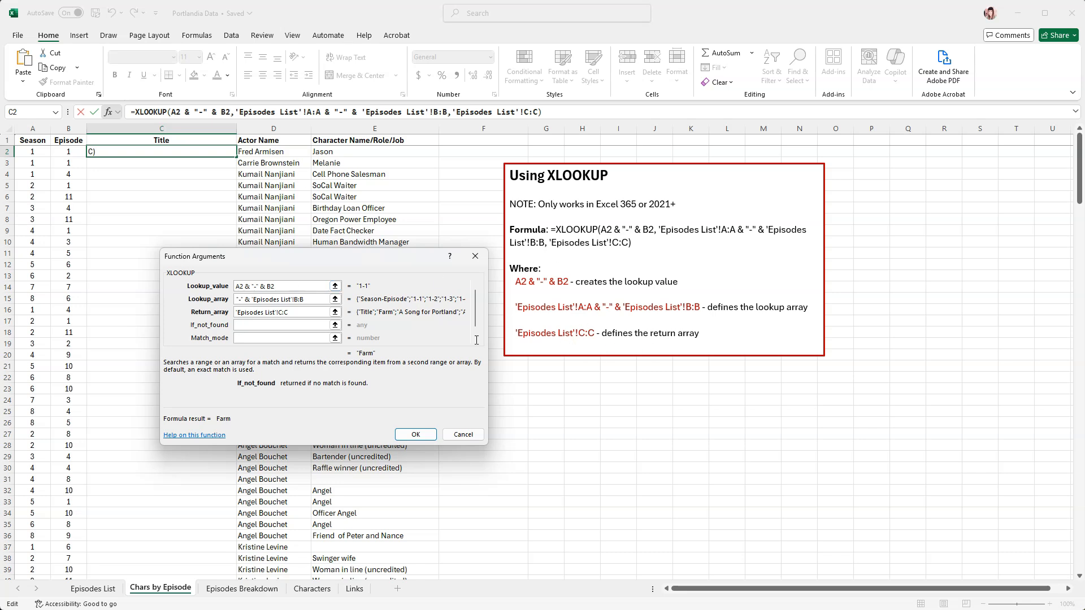
click(414, 434)
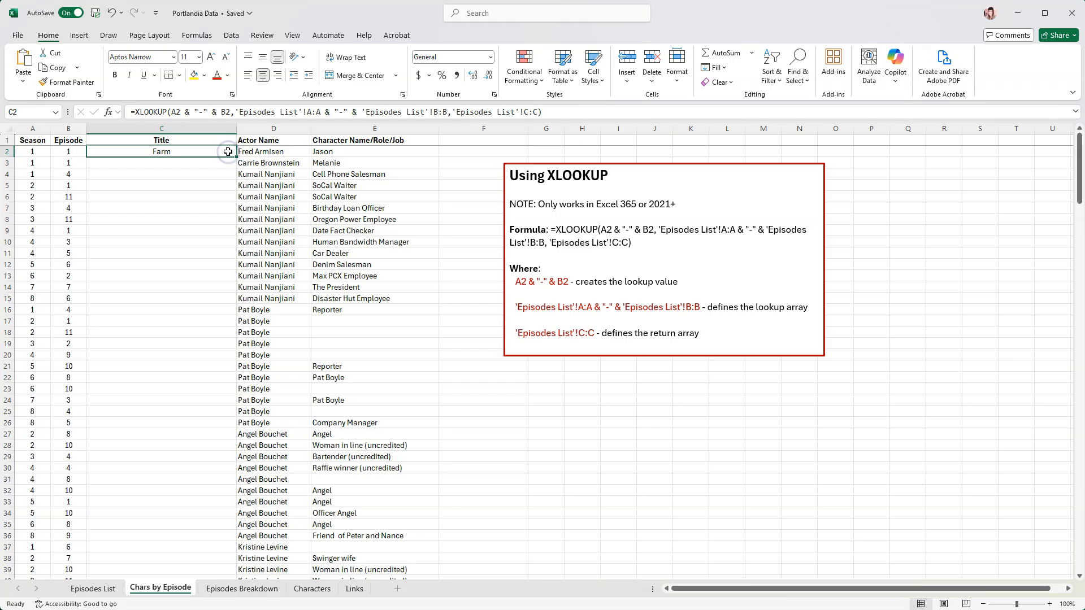
Fill the XLOOKUP formula from C2 down the Title column to row 231 and review the filled titles.
drag(238, 158, 243, 561)
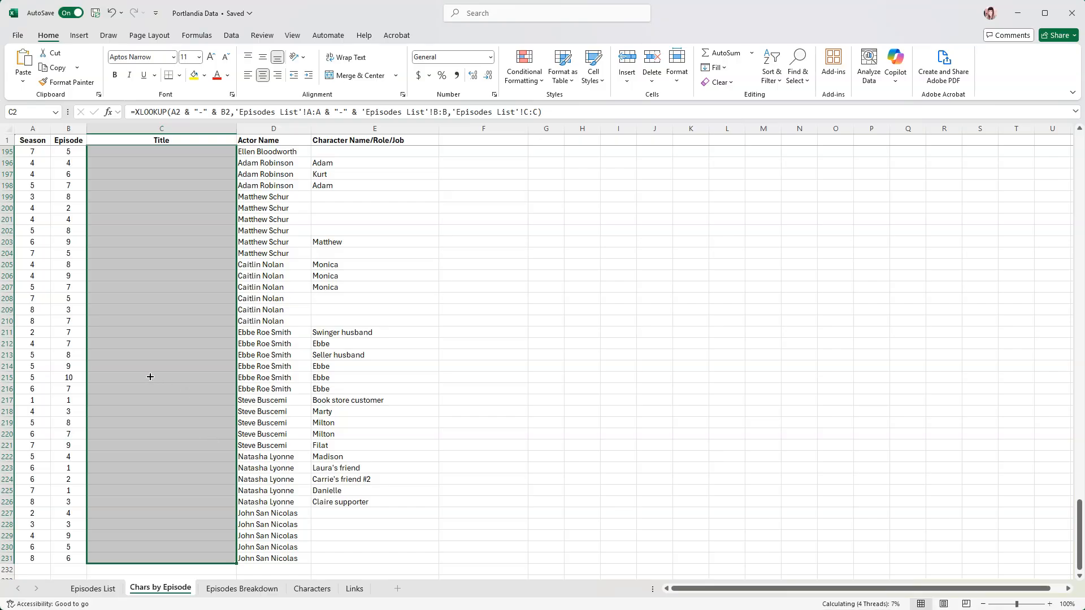
scroll(151, 377, up, 4)
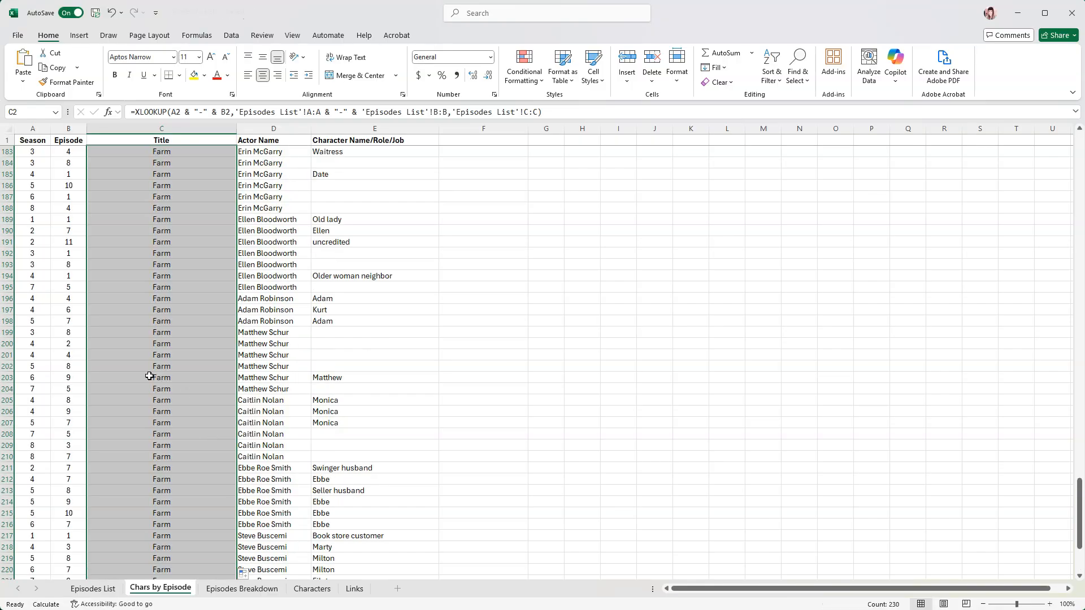
scroll(150, 377, up, 20)
click(171, 409)
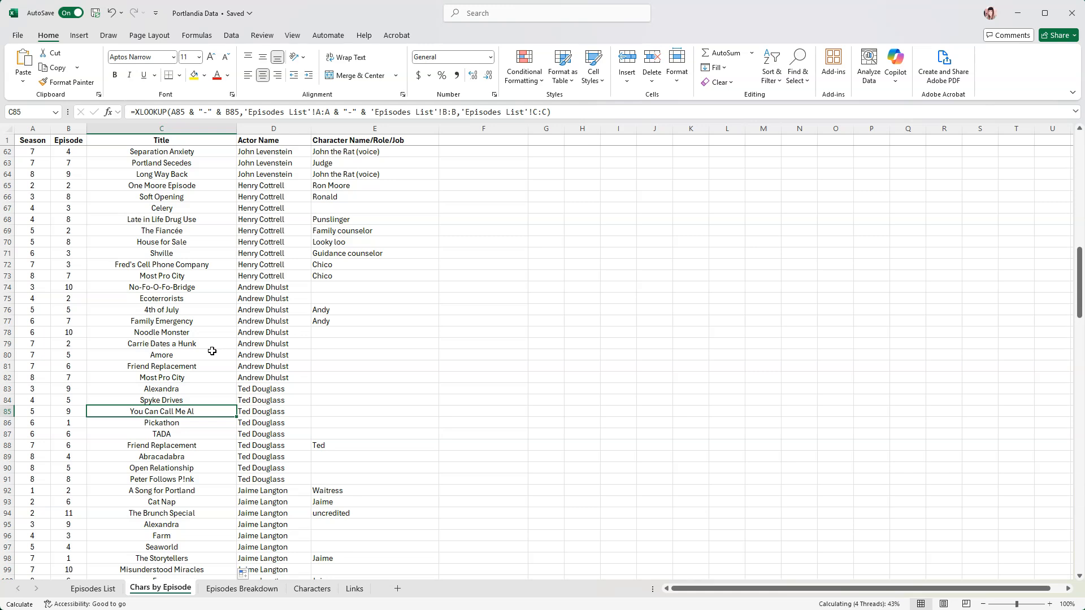
scroll(212, 350, up, 11)
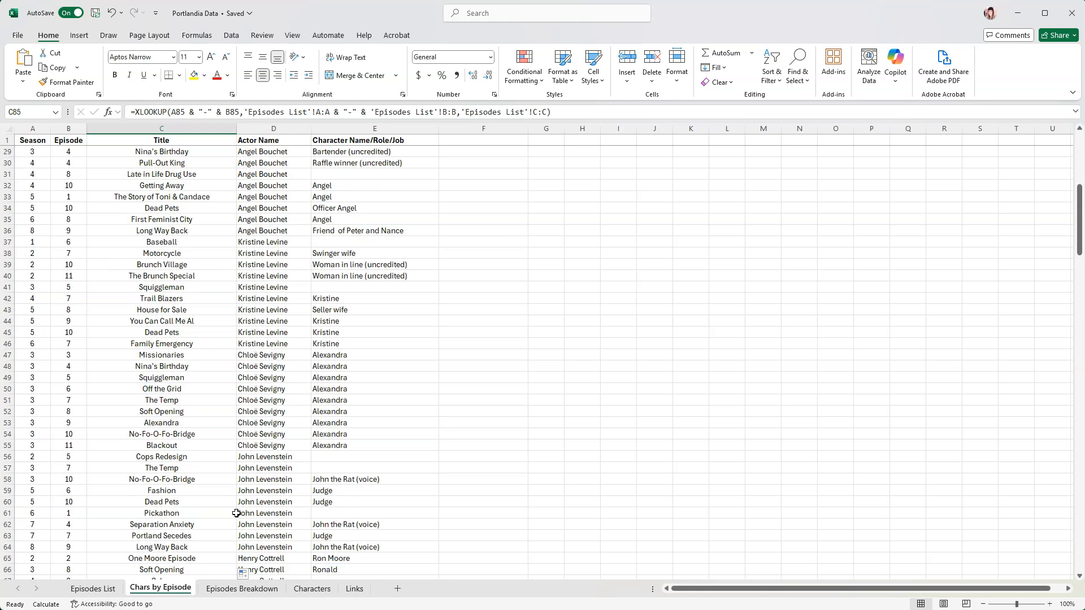
scroll(172, 487, up, 4)
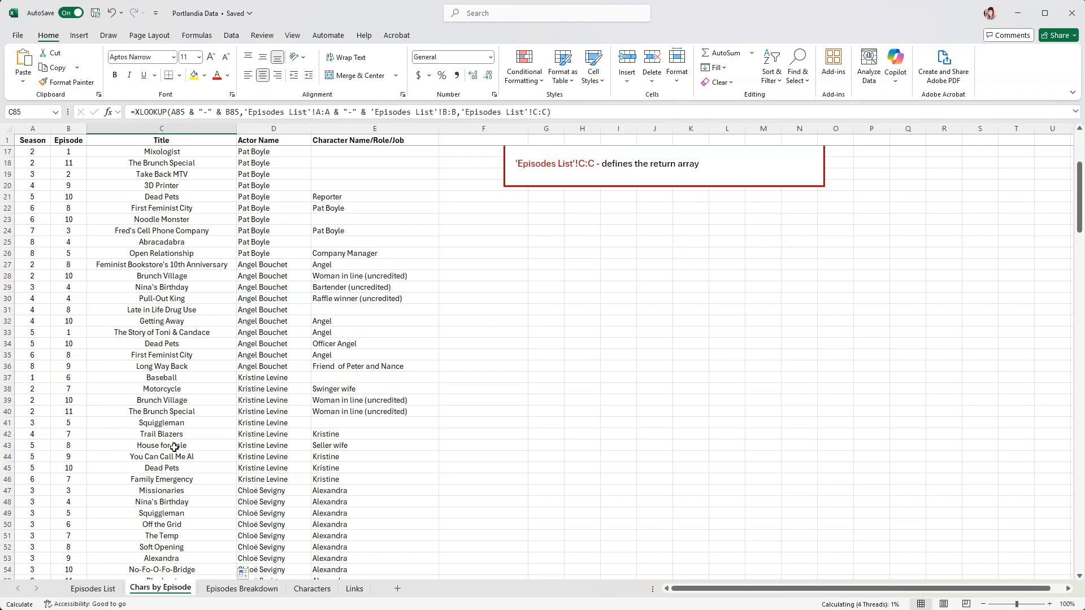
scroll(175, 448, up, 5)
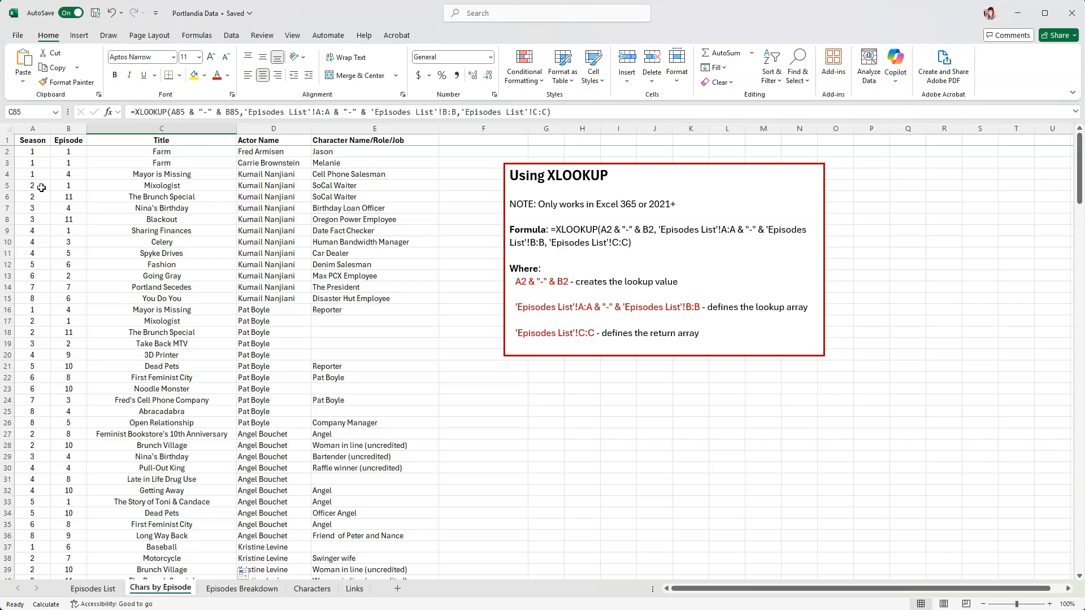
Cross-check the season 2, episode 1 title in row 5 against the matching row of the Episodes List sheet.
click(10, 186)
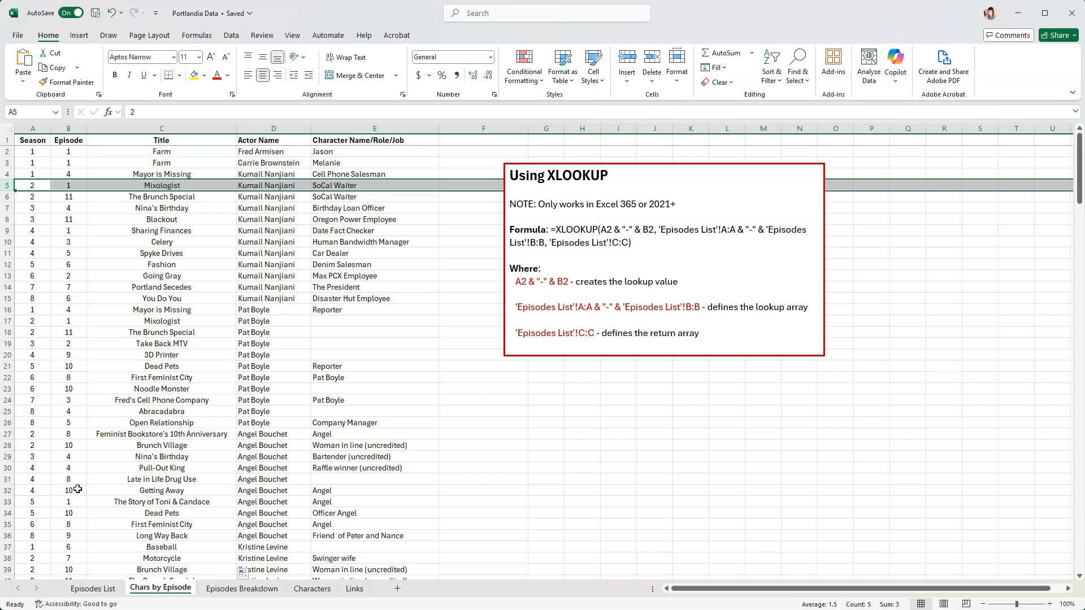
click(93, 589)
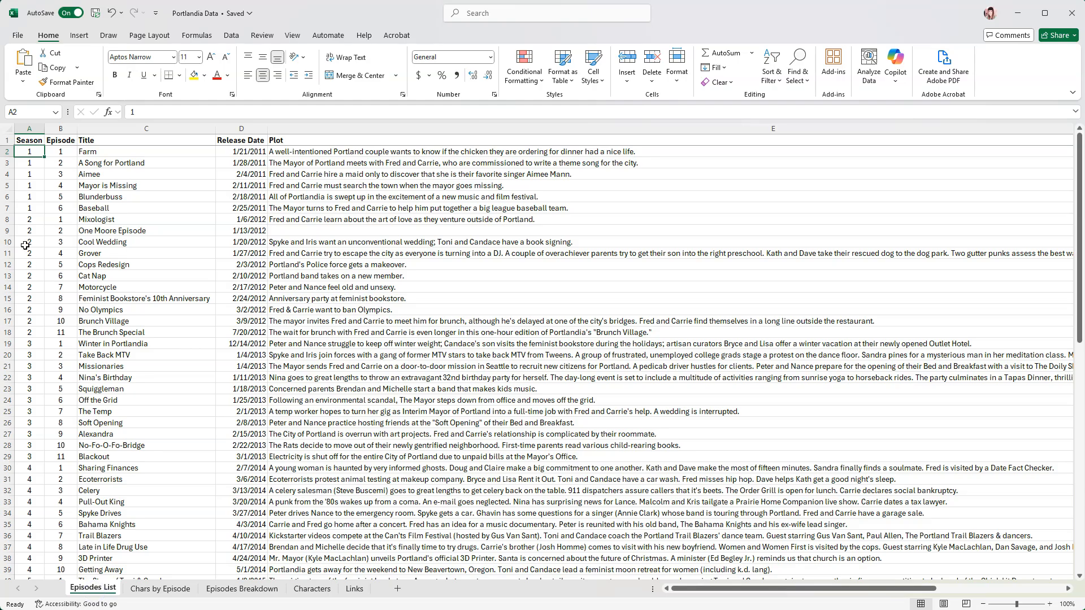
click(9, 218)
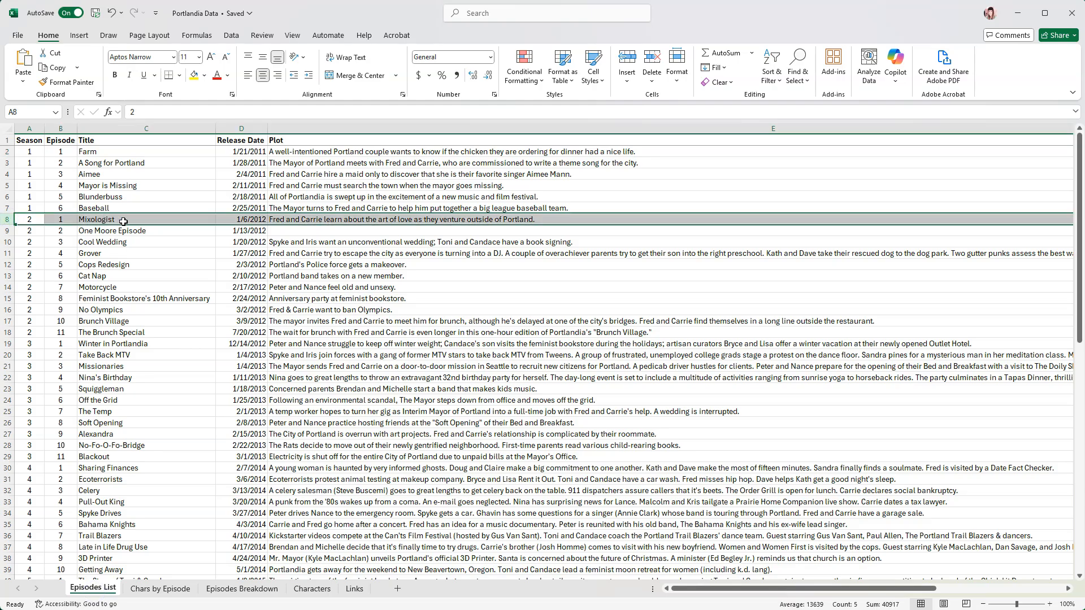
click(158, 589)
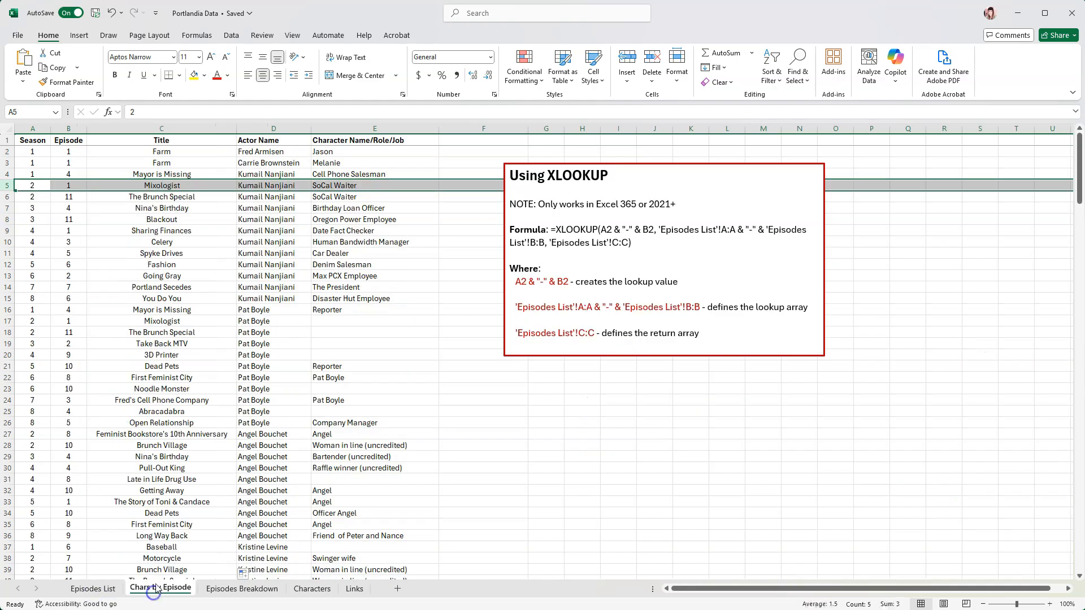
click(143, 163)
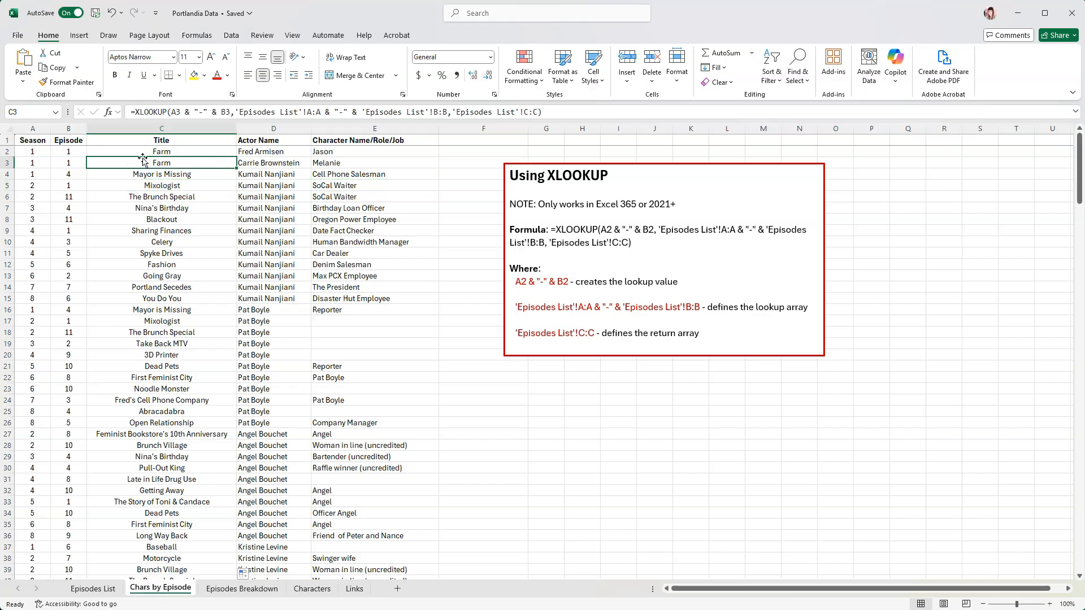